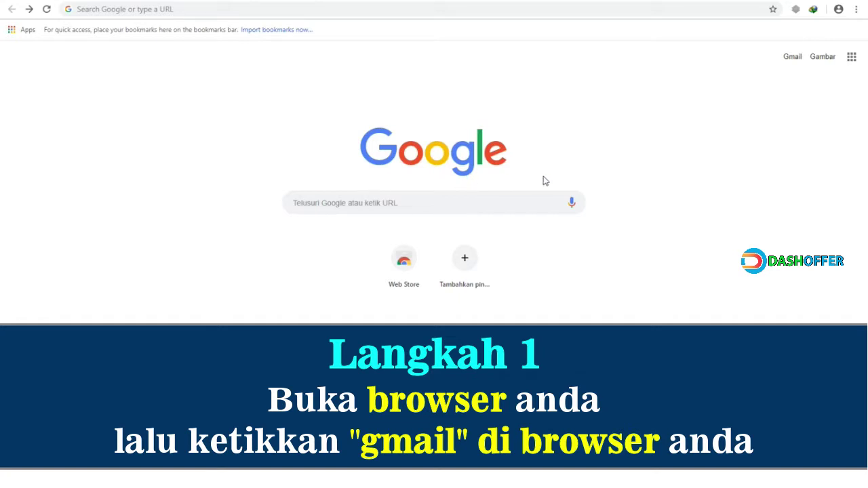
Step: Search Google for 'gmail' using the 'gmail - Google Search' suggestion
left_click(425, 204)
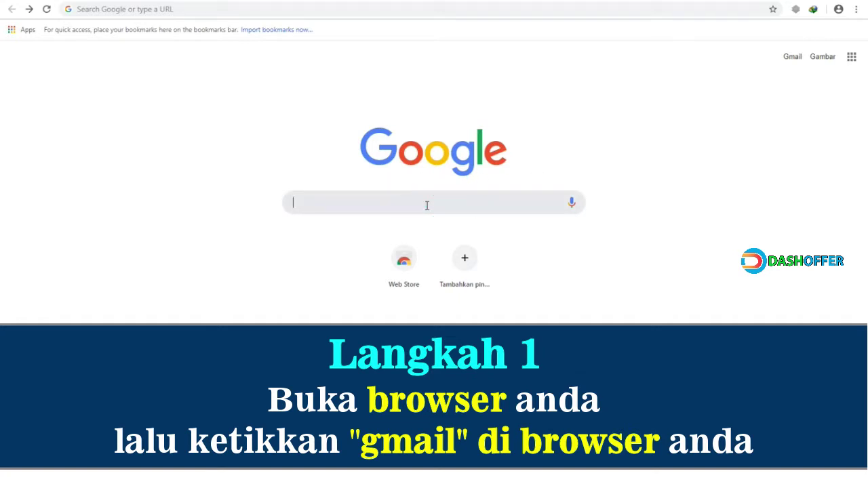
type("gmai")
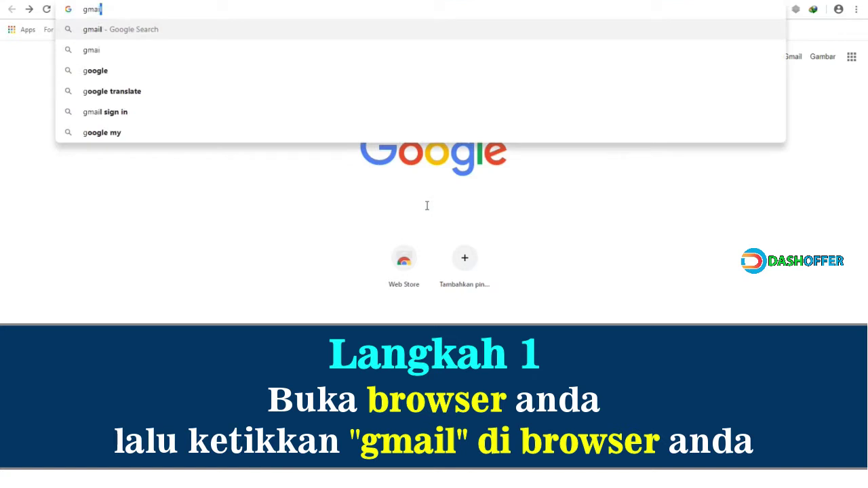
type("l")
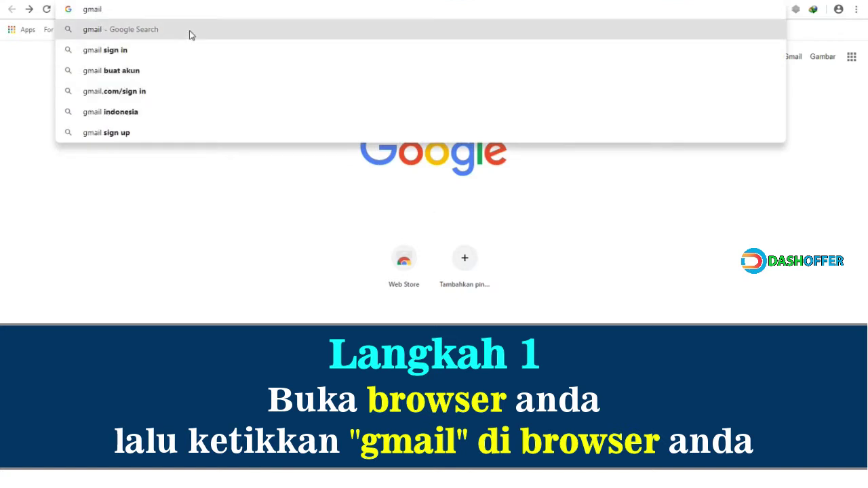
left_click(191, 32)
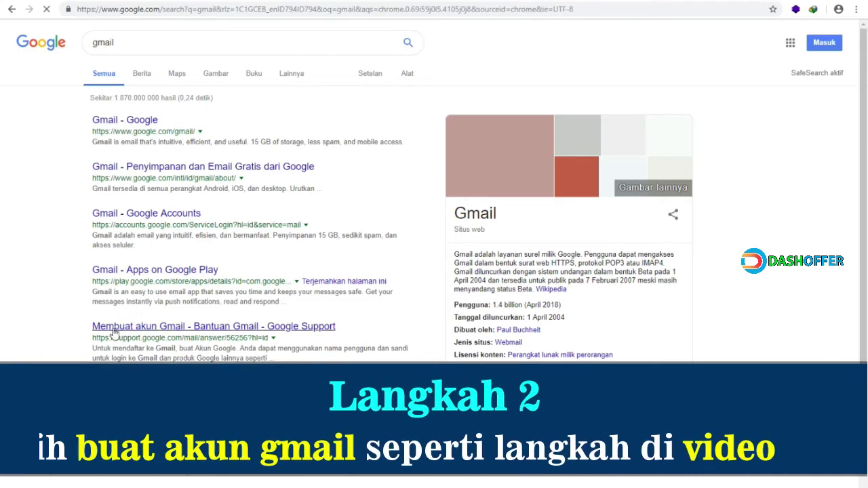
Step: Open the 'Membuat akun Gmail' help result and follow its Buat akun button to the sign-up form
left_click(231, 328)
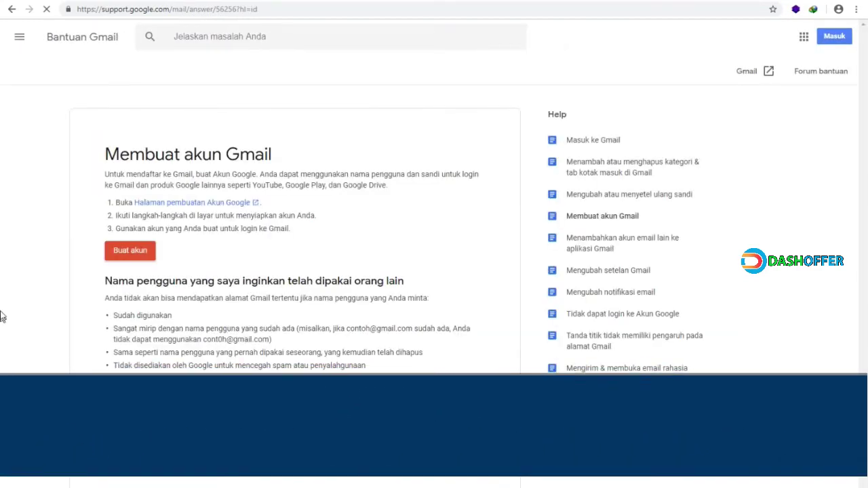
left_click(135, 252)
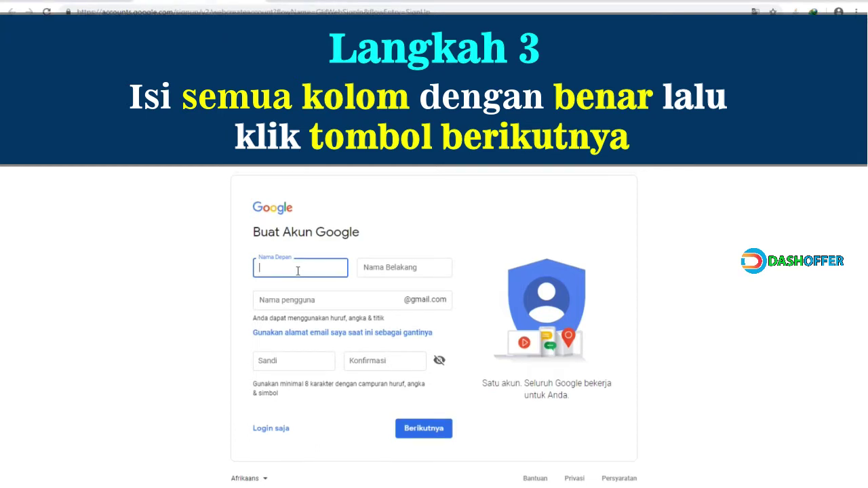
Step: Enter the account holder's first and last name
left_click(372, 264)
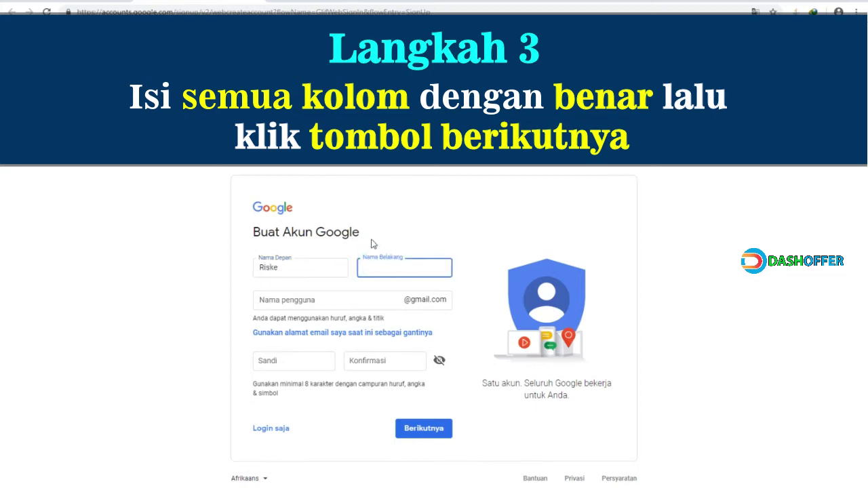
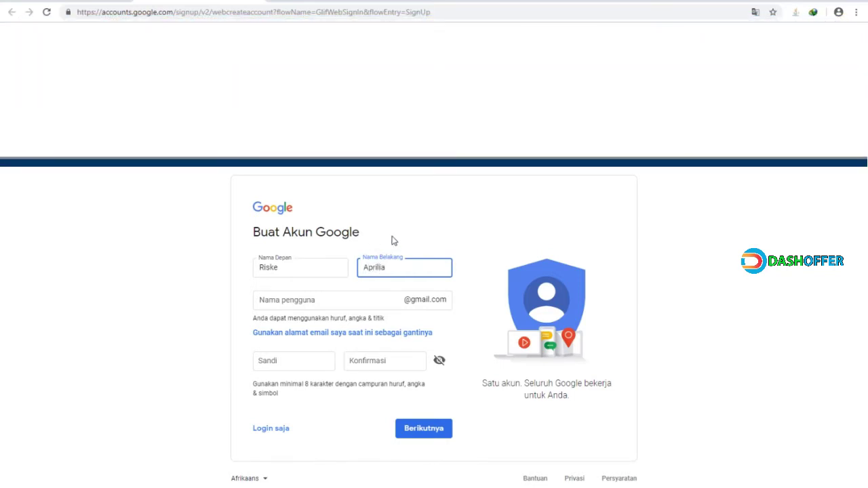
Step: Check the username, enter and confirm the account password, and submit with Berikutnya
left_click(335, 290)
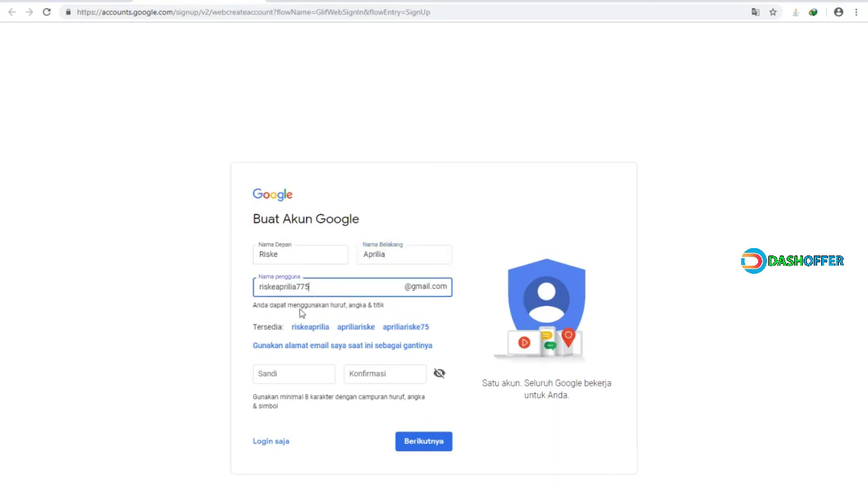
left_click(293, 377)
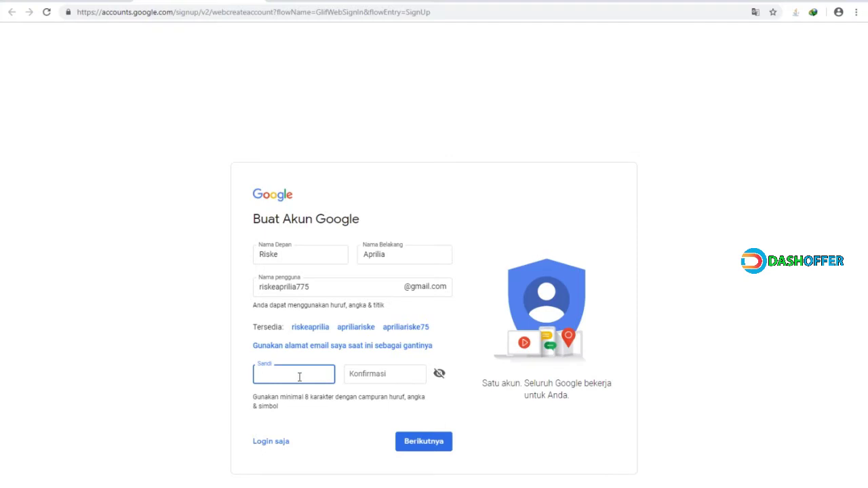
type("•••••••")
left_click(384, 374)
type("••")
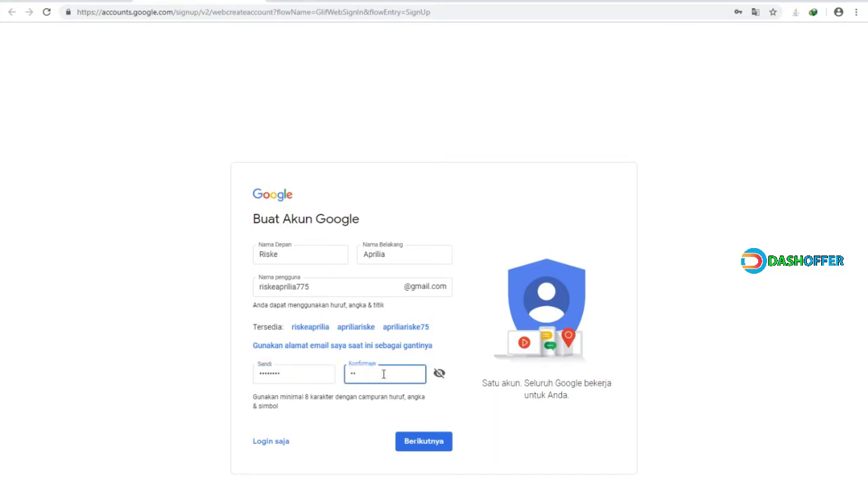
type("••••••")
left_click(433, 447)
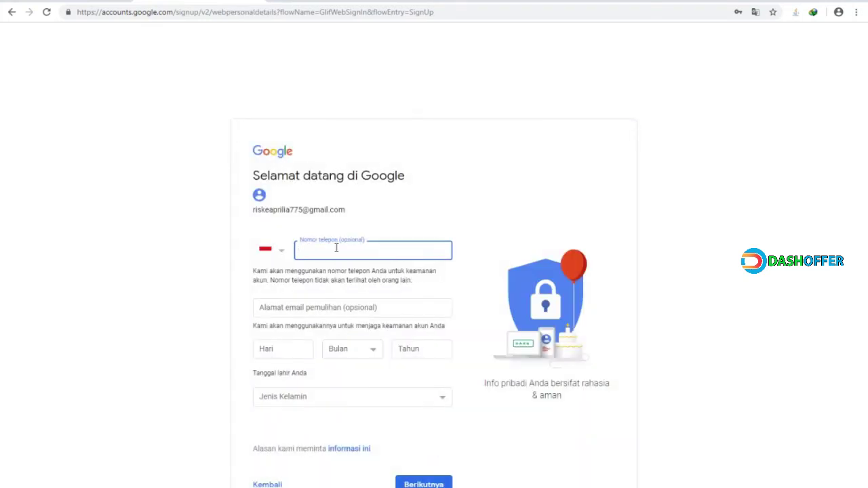
Step: Enter a recovery email address on the personal details page
left_click(333, 252)
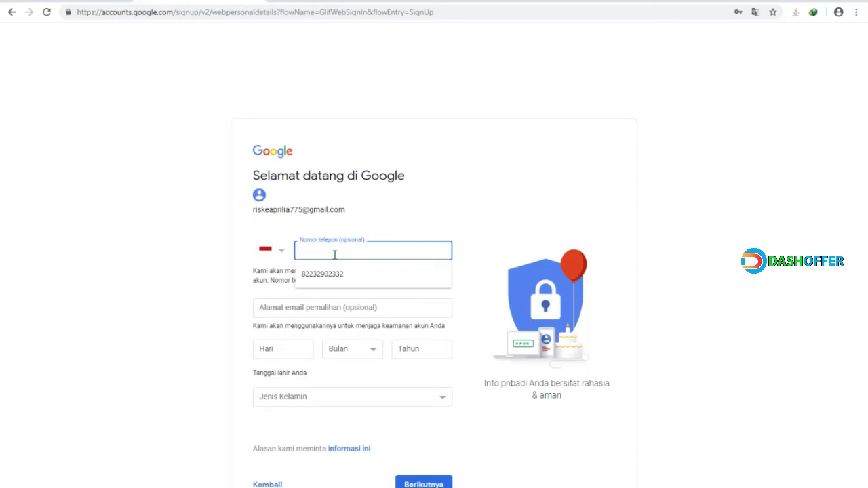
left_click(333, 250)
left_click(332, 247)
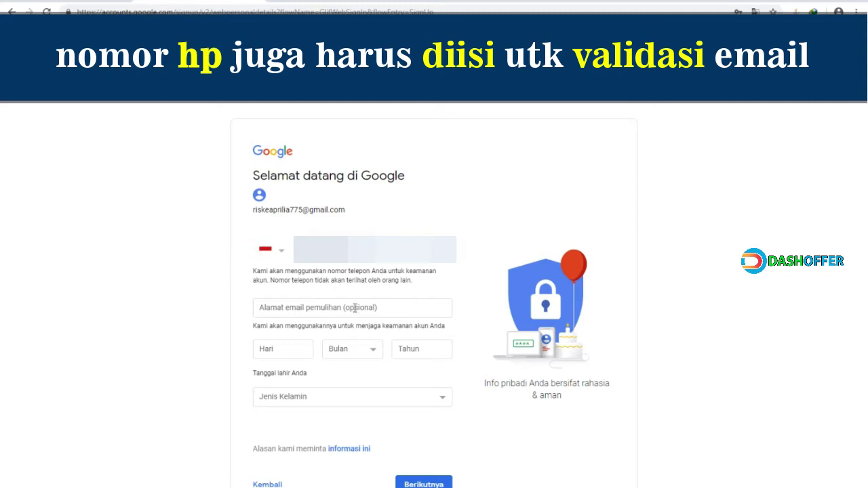
left_click(354, 309)
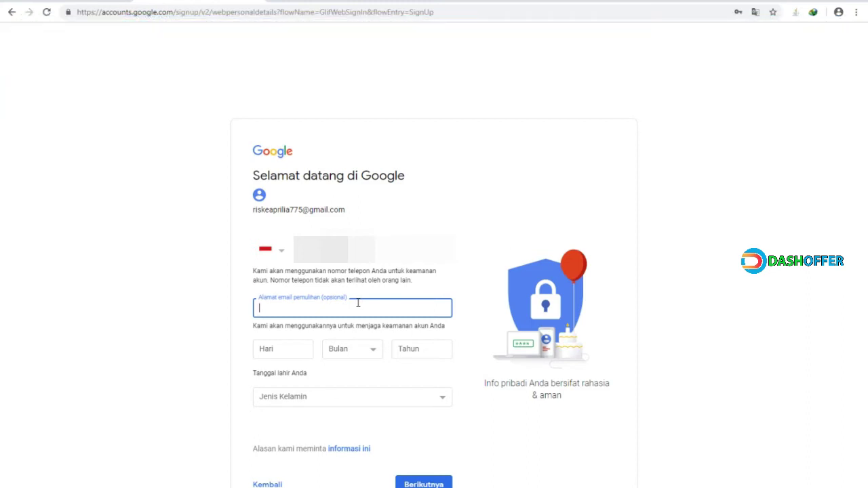
Step: Set birth date to 11 April 1995 and gender to Wanita, then continue
left_click(282, 350)
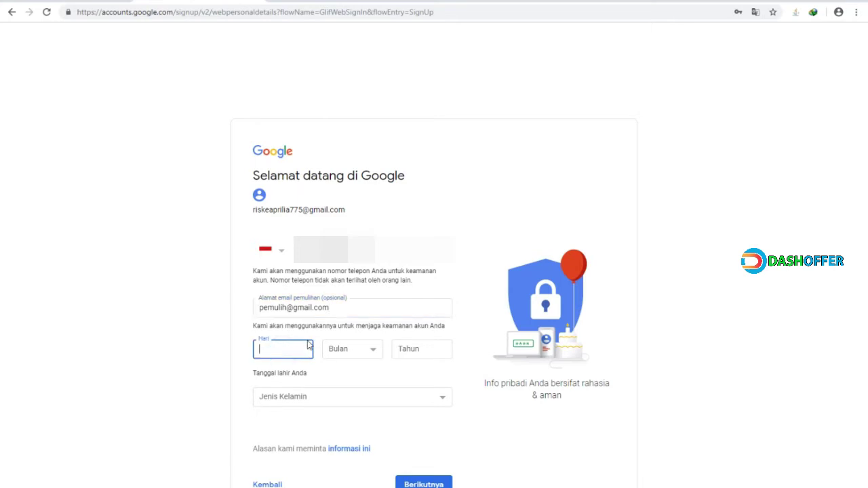
type("11")
left_click(359, 351)
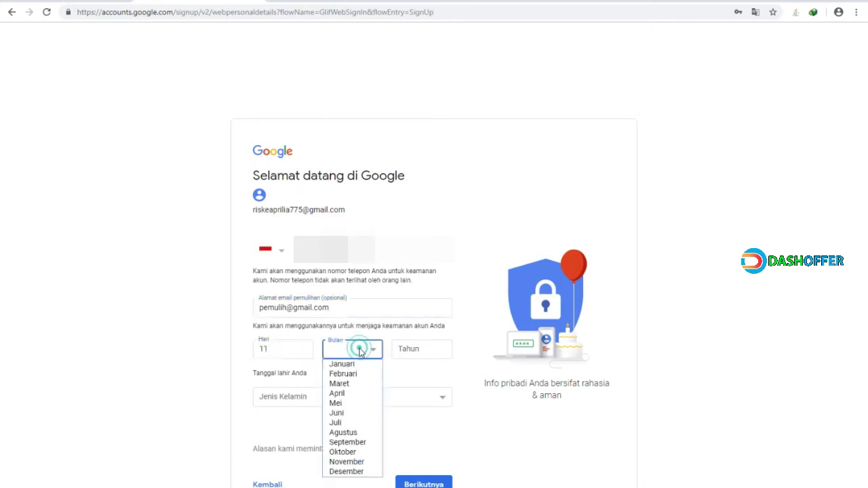
left_click(343, 394)
left_click(415, 352)
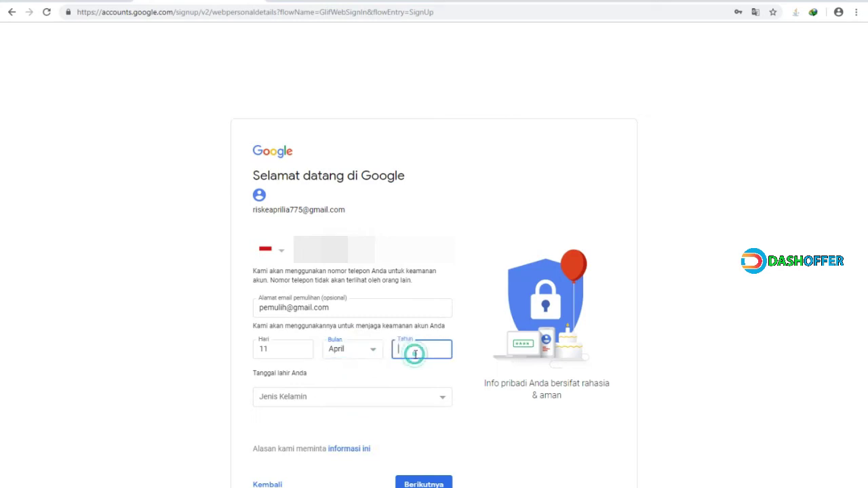
type("199")
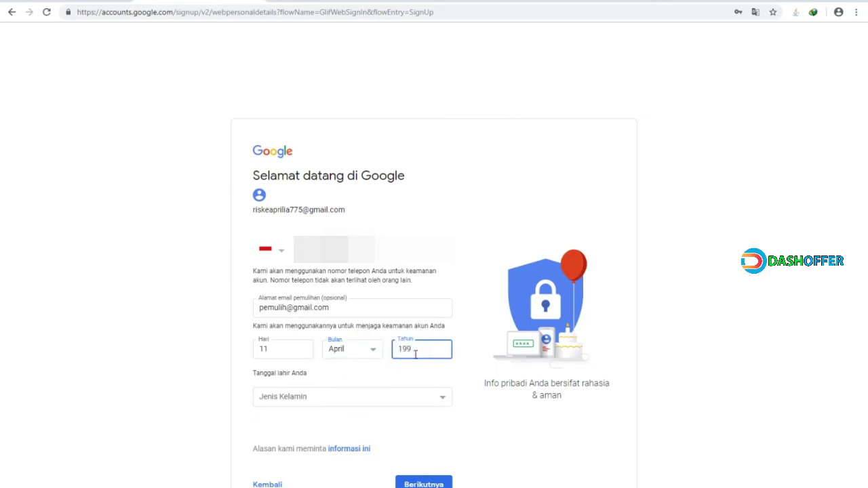
type("5")
left_click(371, 404)
left_click(320, 413)
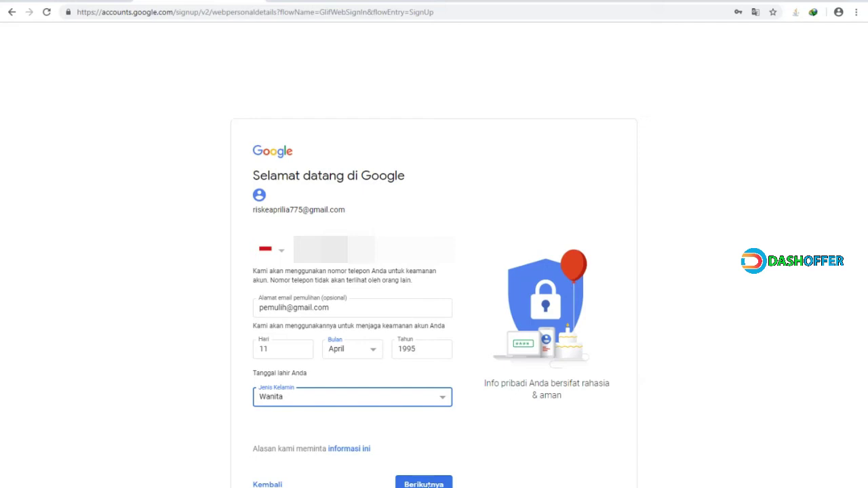
left_click(424, 484)
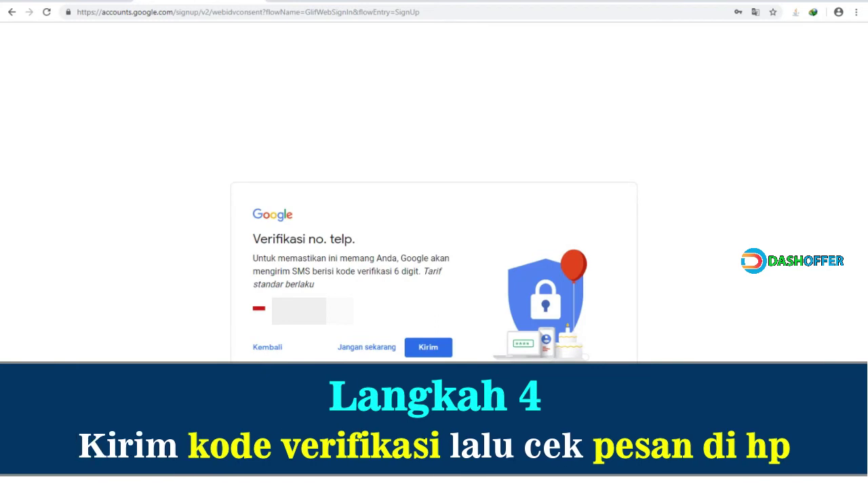
Step: Send the SMS code, enter the 6-digit verification code, verify, and continue to the terms
left_click(428, 349)
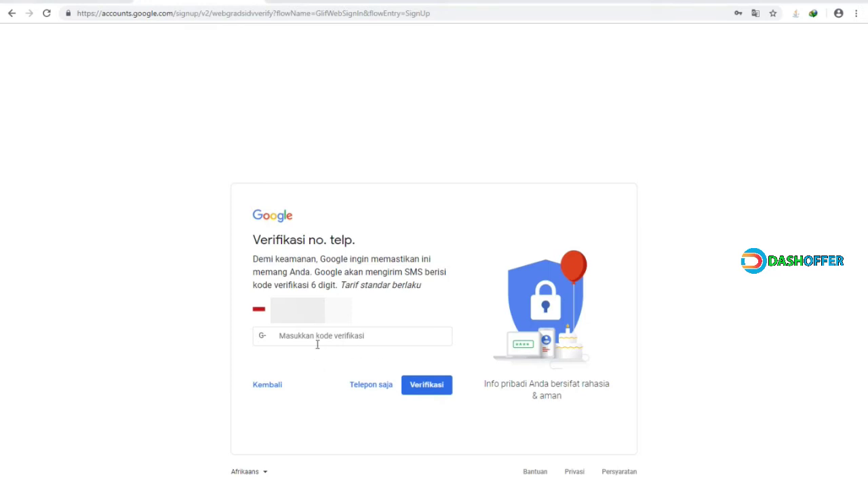
left_click(367, 336)
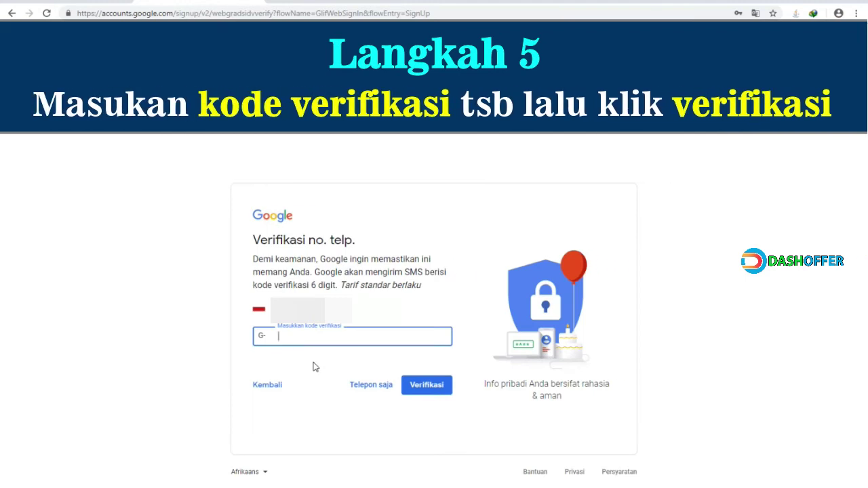
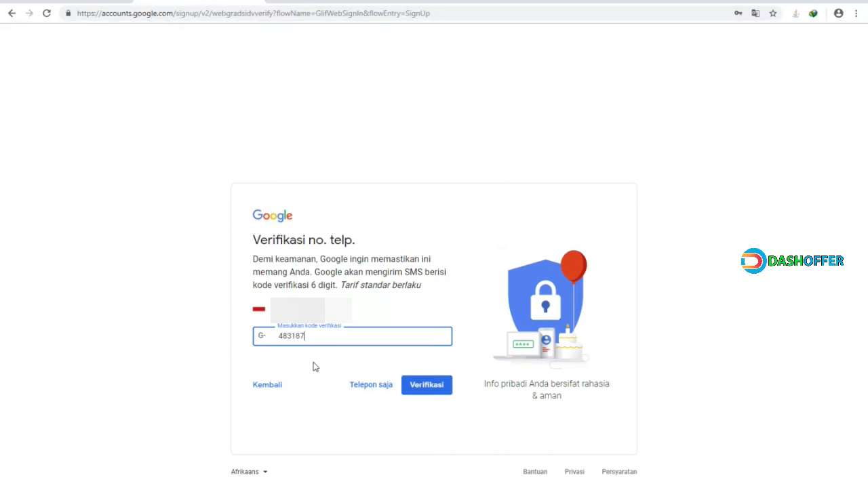
left_click(429, 385)
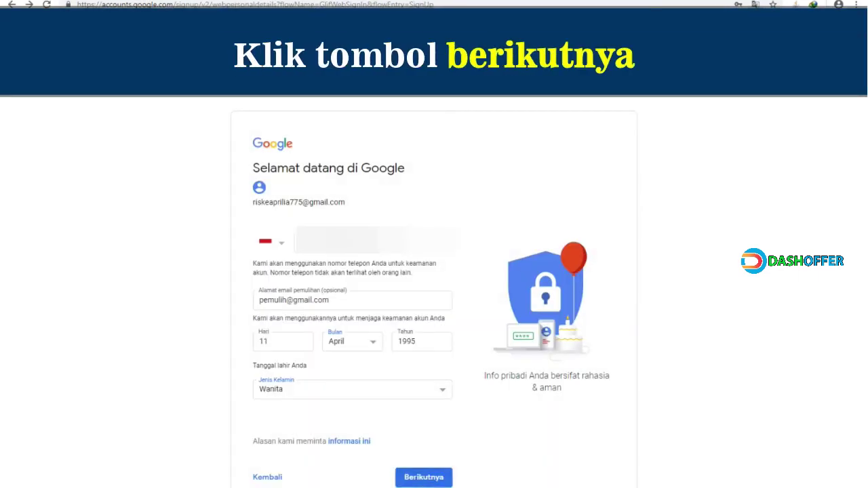
left_click(431, 478)
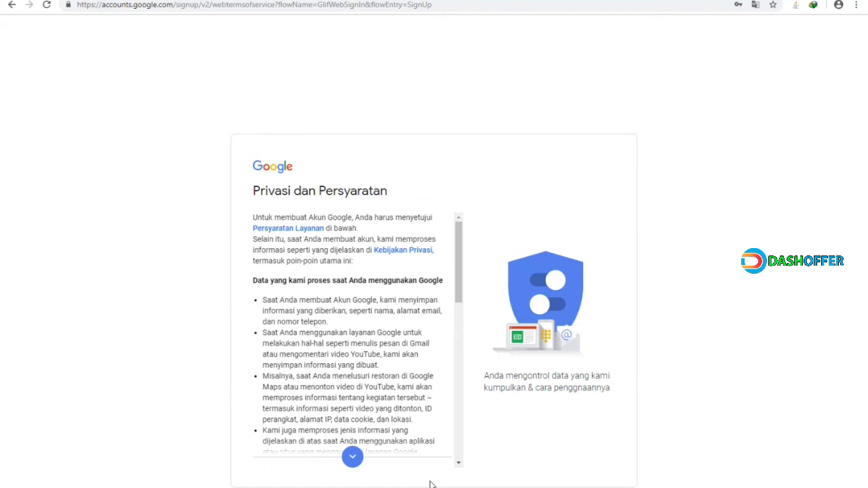
Step: Scroll to the end of the Privasi dan Persyaratan terms and accept with Saya setuju
left_click(352, 459)
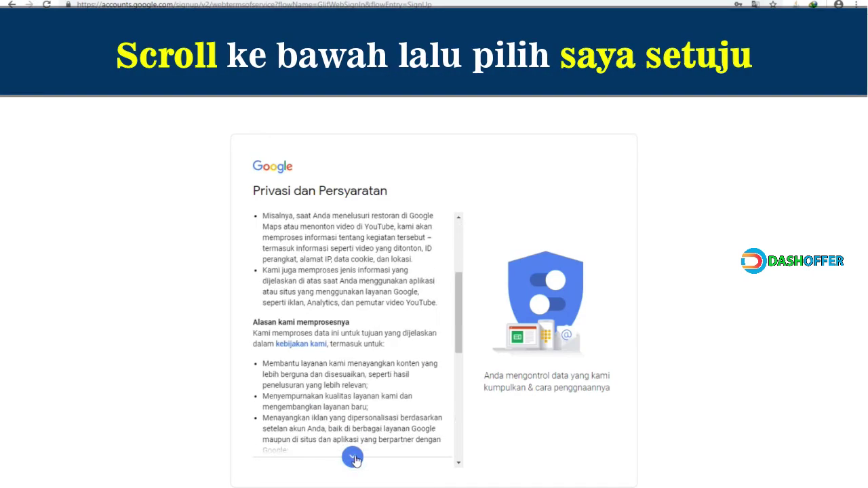
left_click(352, 459)
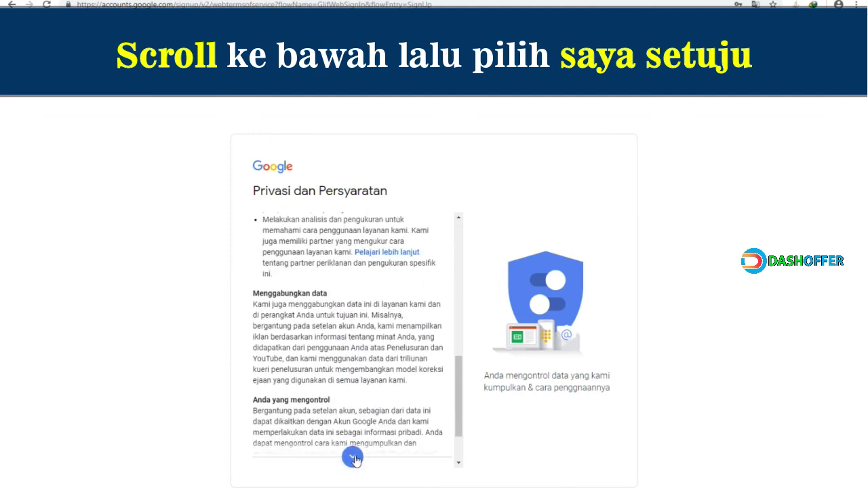
left_click(352, 459)
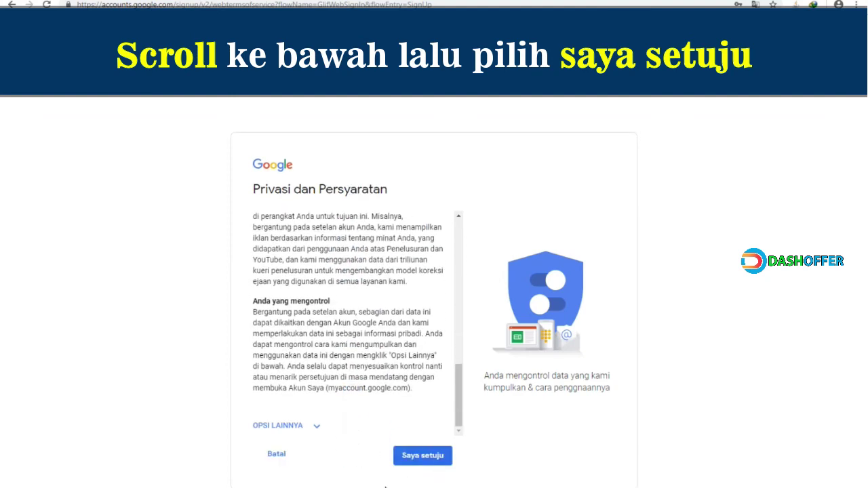
left_click(425, 463)
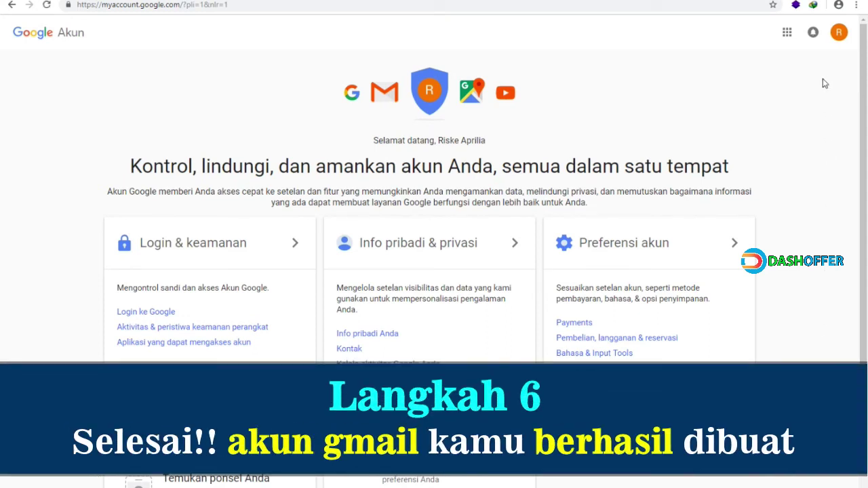
Step: Go to the new account's Gmail inbox via the Gmail icon on the Google Account page
left_click(385, 99)
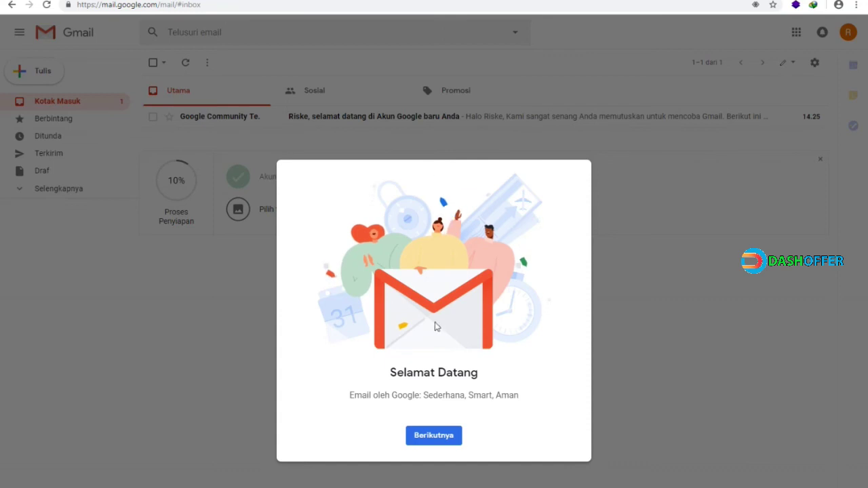
Step: Finish the welcome tour with Default view, read the welcome email, and return to Kotak Masuk
left_click(436, 441)
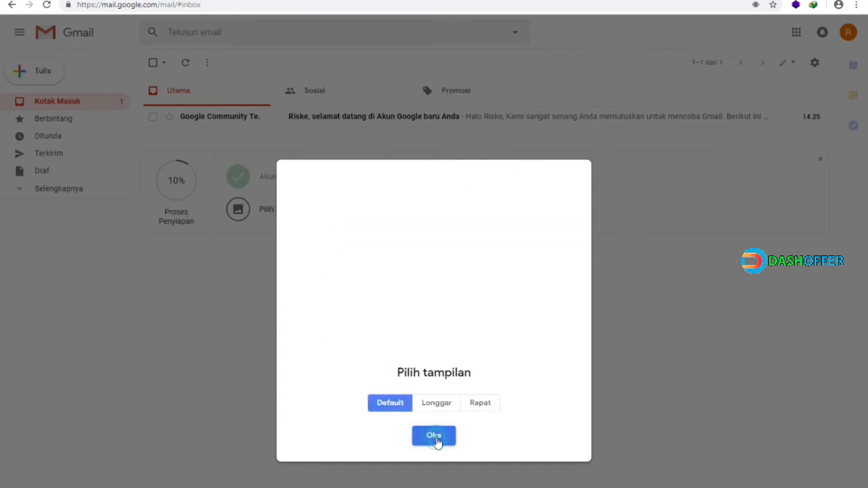
left_click(436, 441)
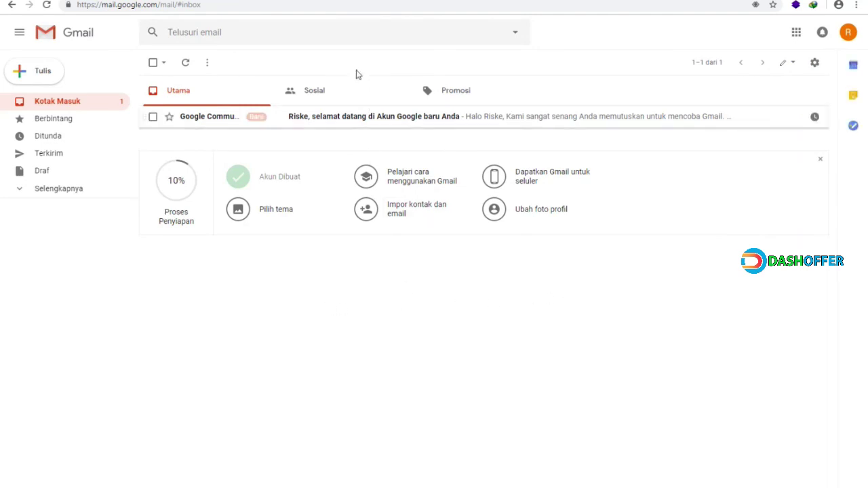
left_click(368, 117)
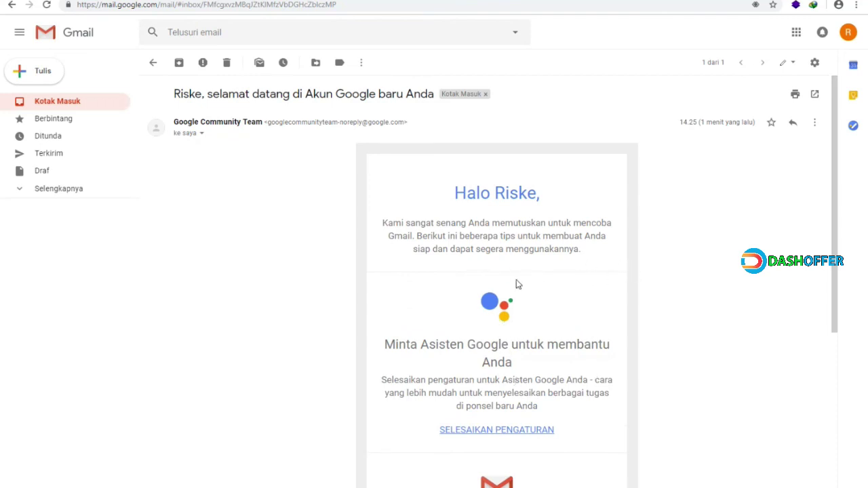
scroll(516, 284, "down", 10)
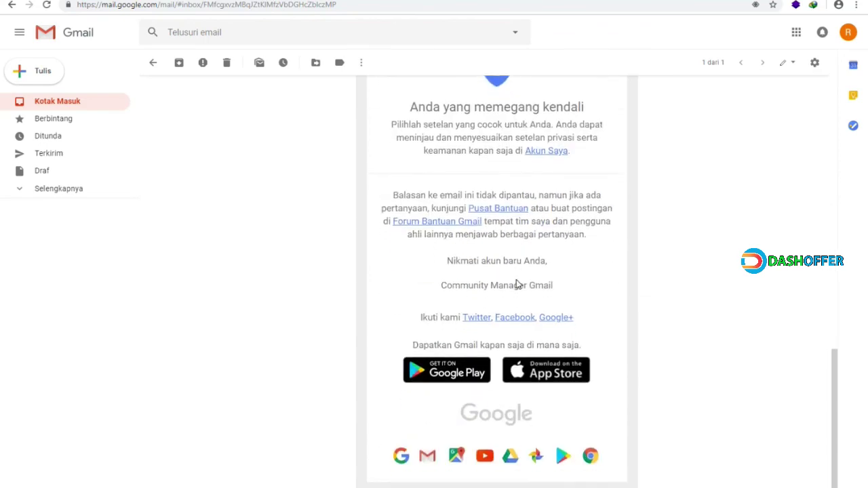
scroll(517, 284, "up", 10)
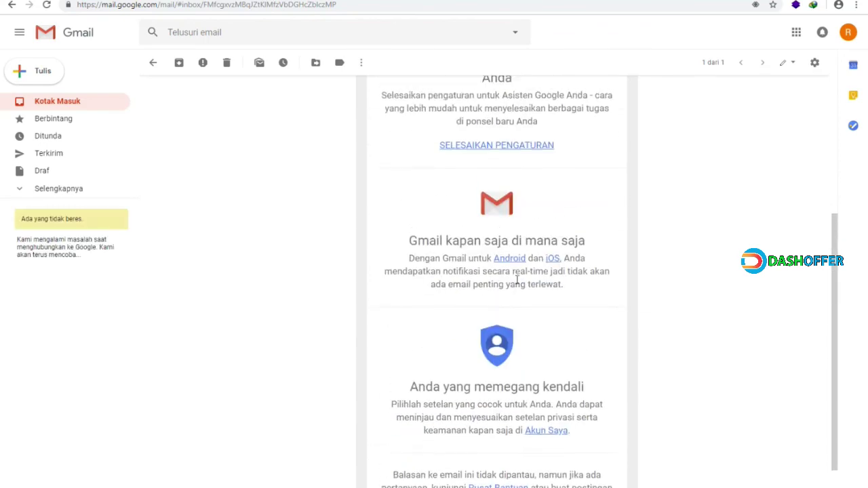
left_click(72, 103)
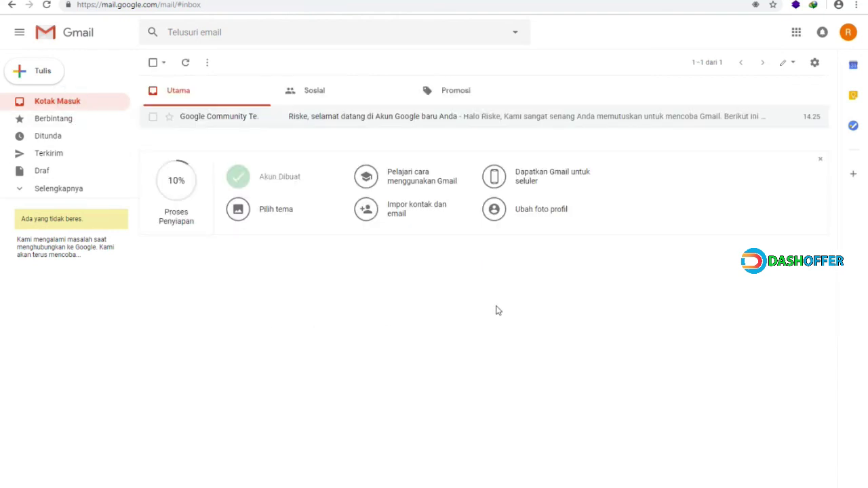